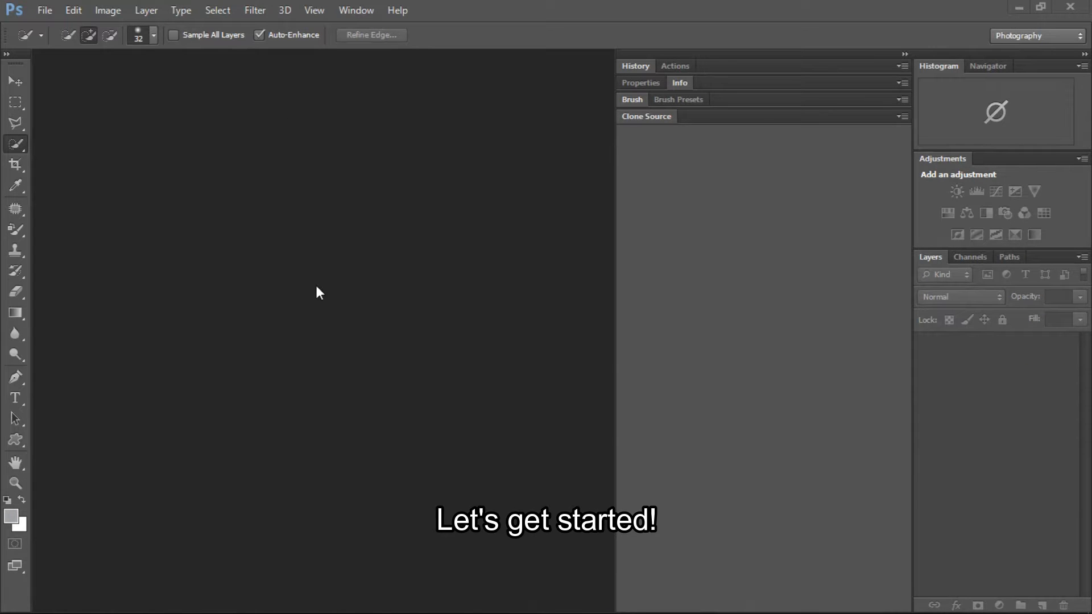
Open orange basic.JPG from the Ptutorials folder and convert its locked Background into a regular layer named Layer 0
left_click(39, 11)
left_click(59, 43)
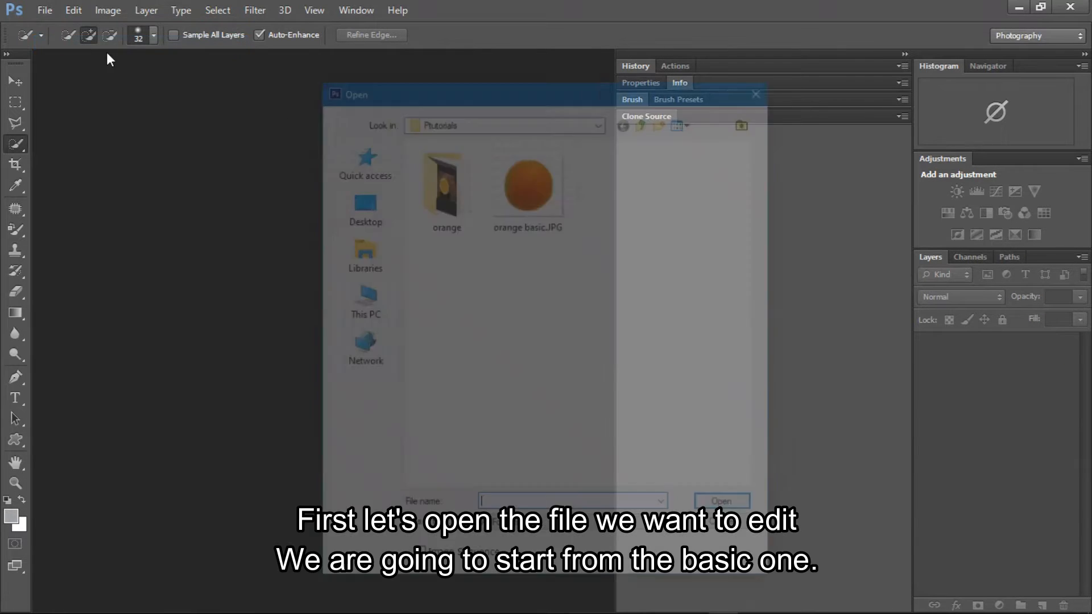
left_click(548, 221)
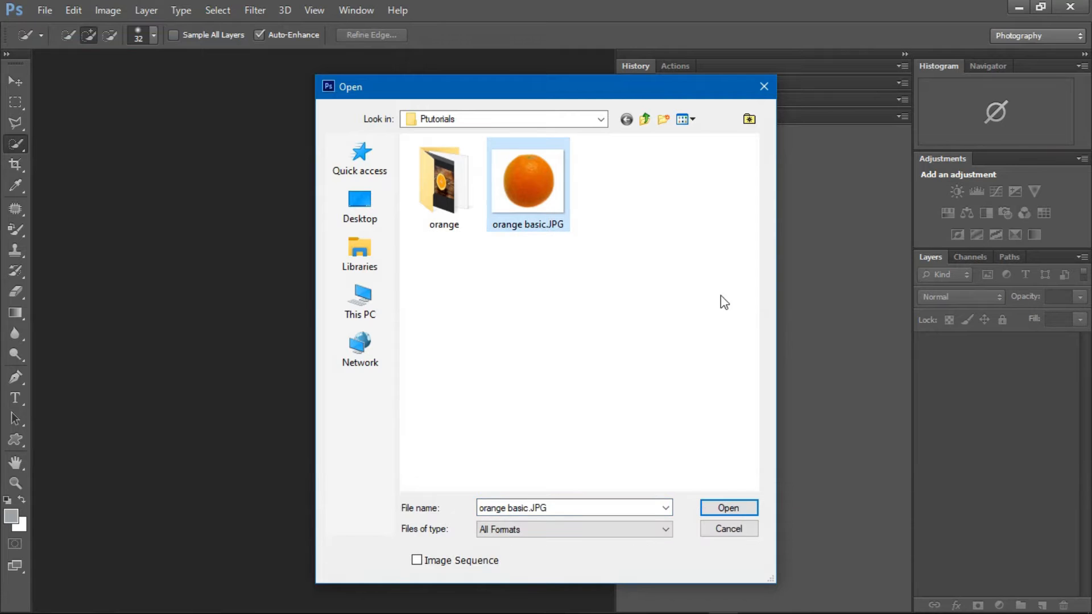
left_click(750, 504)
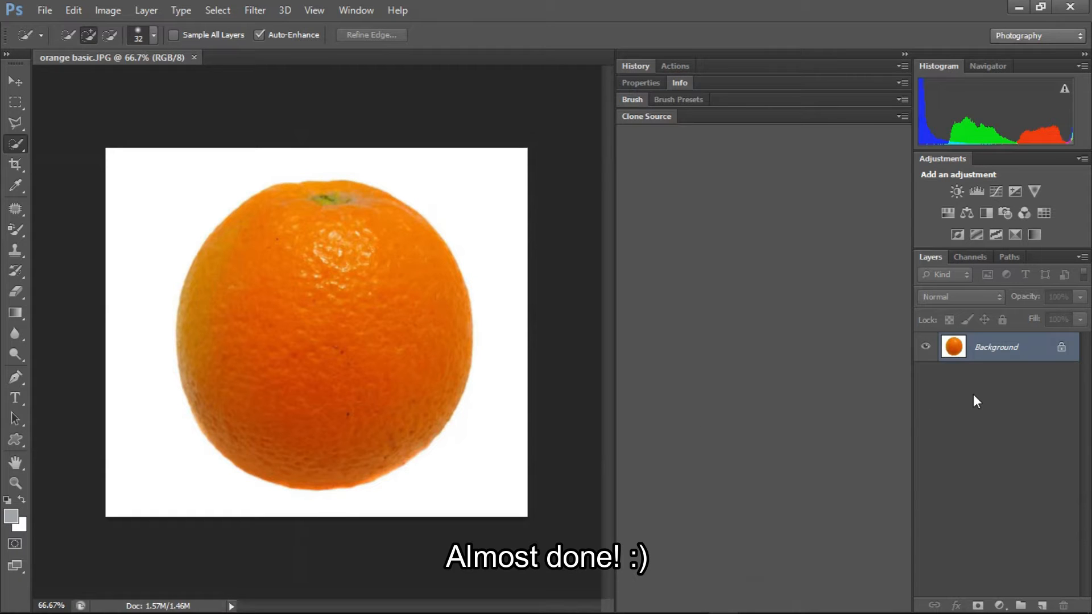
double_click(1061, 356)
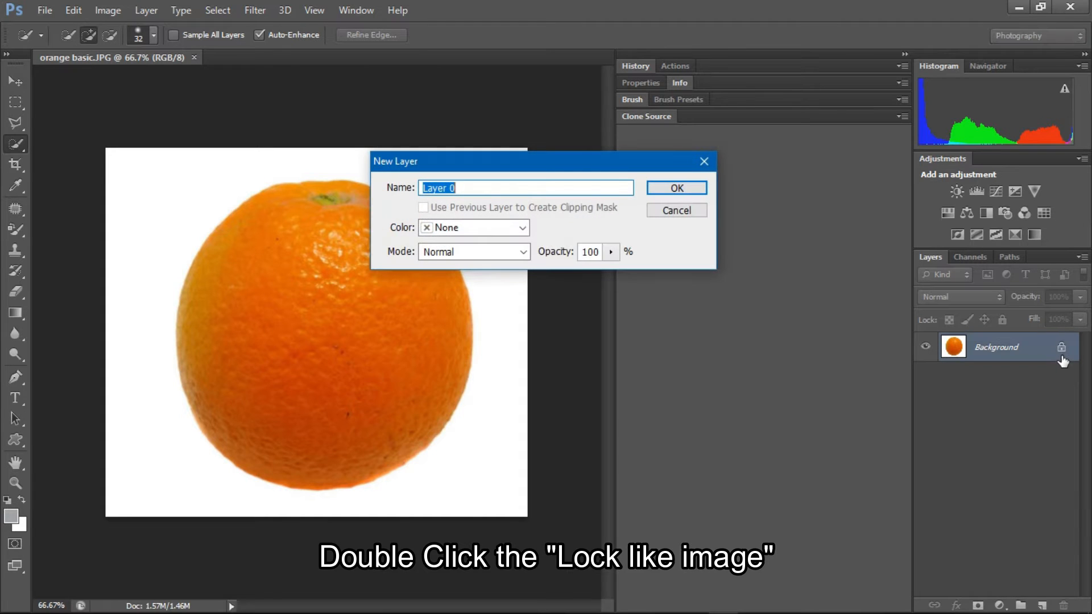
left_click(677, 187)
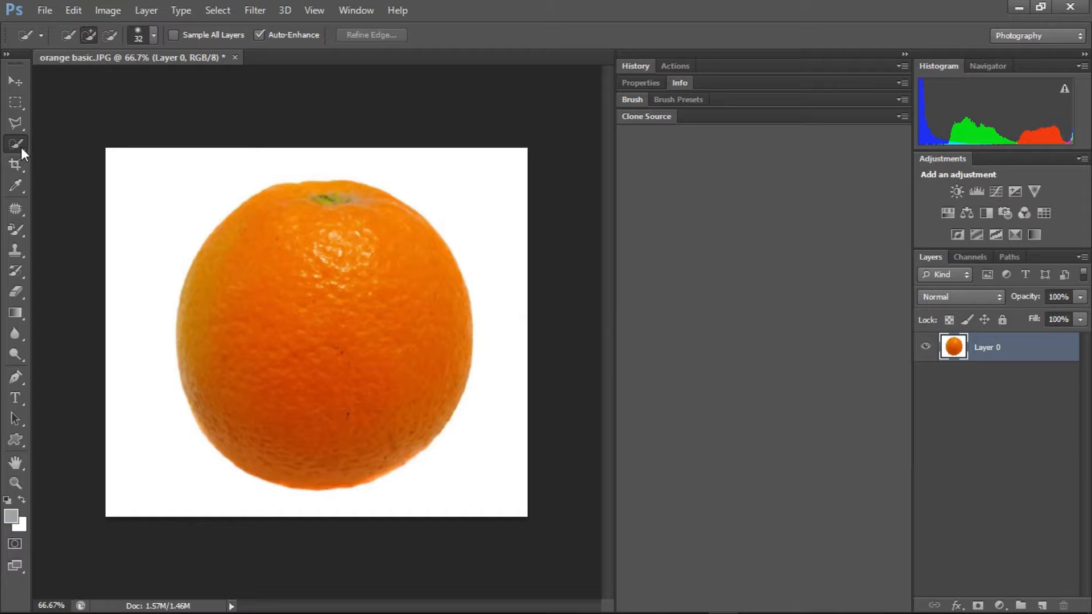
Select the white background around the orange with the Magic Wand tool and delete it
right_click(49, 330)
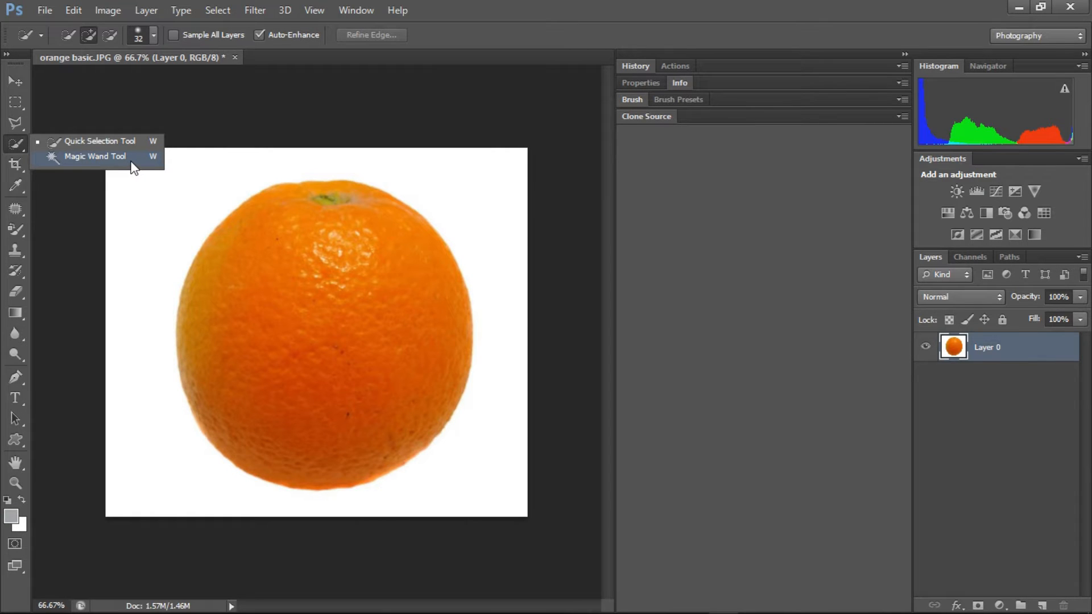
left_click(133, 166)
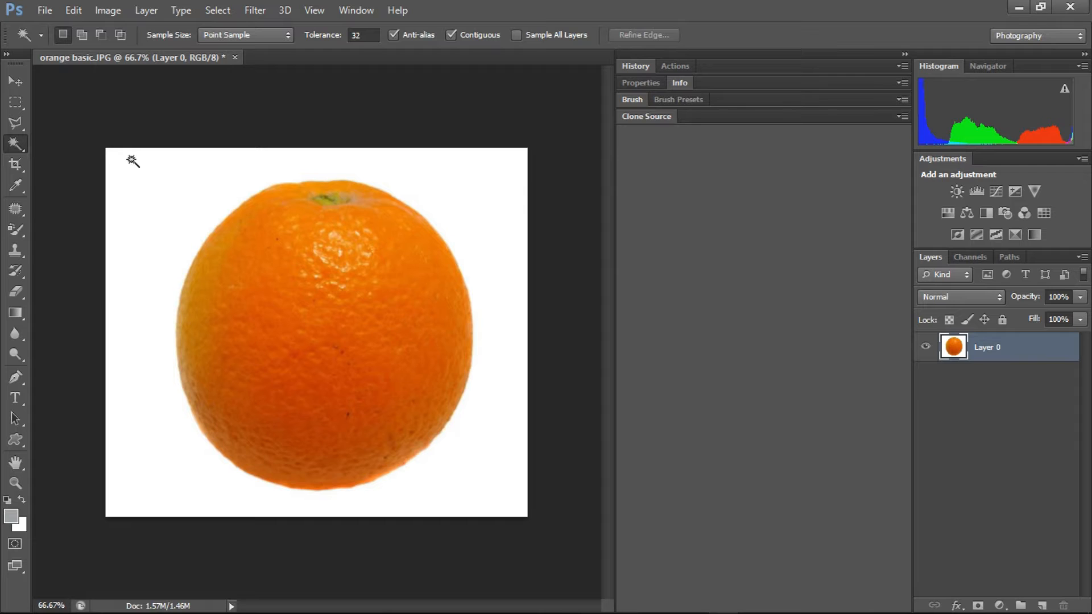
left_click(136, 198)
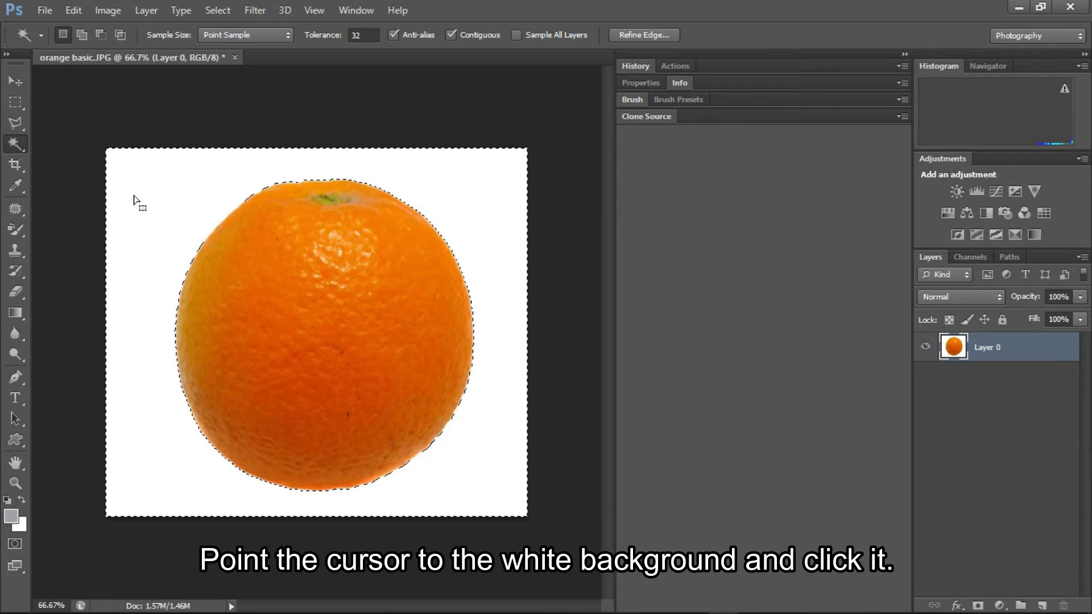
key("Delete")
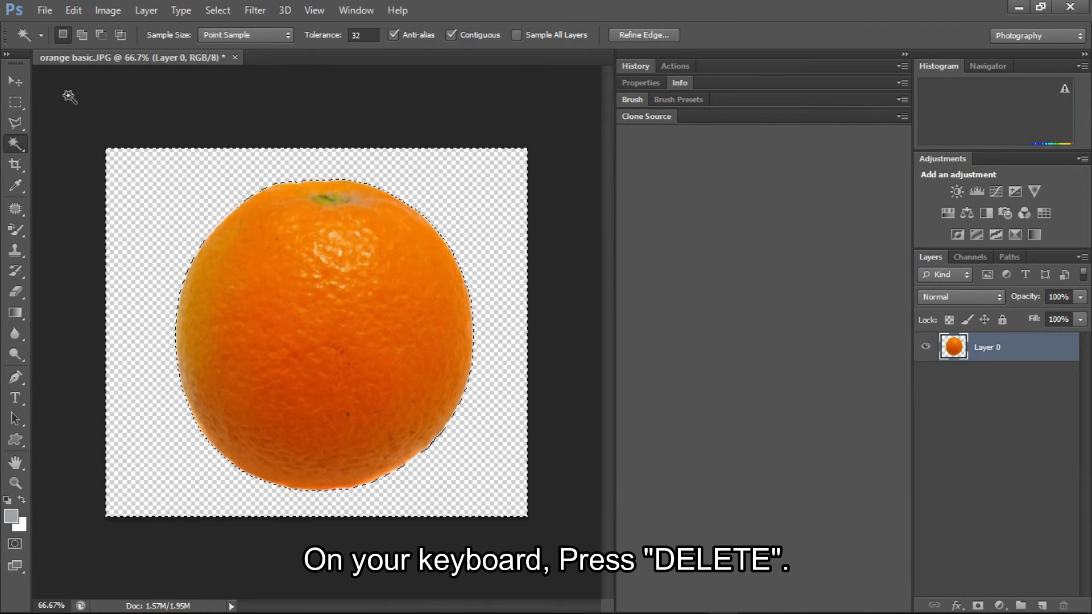
Save a copy of the cut-out orange in PNG format as "orange basic1 .png" in the Ptutorials folder, accepting the default PNG options
left_click(36, 13)
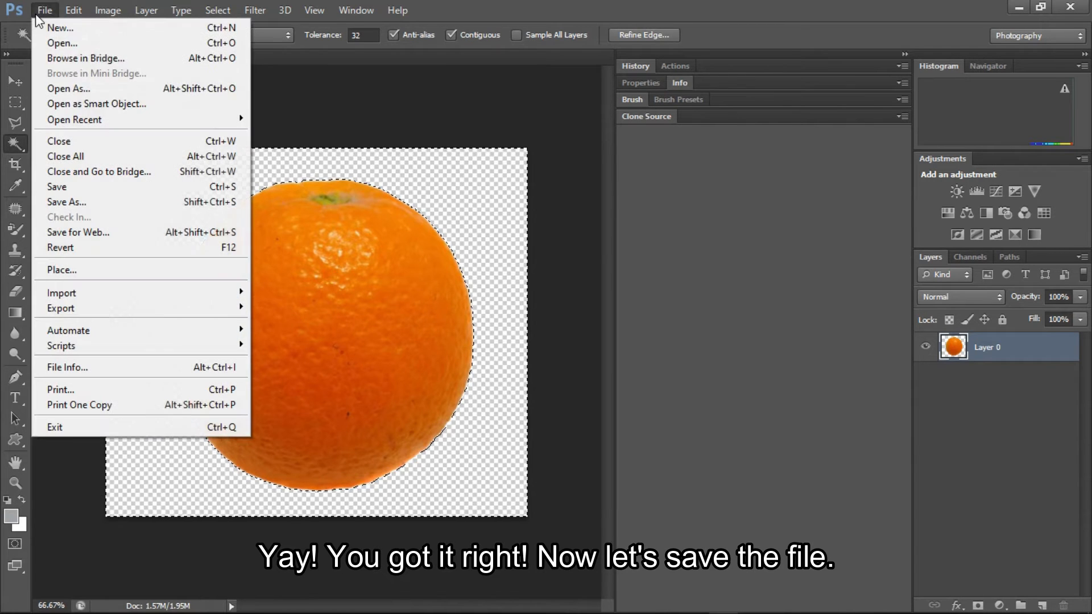
left_click(83, 202)
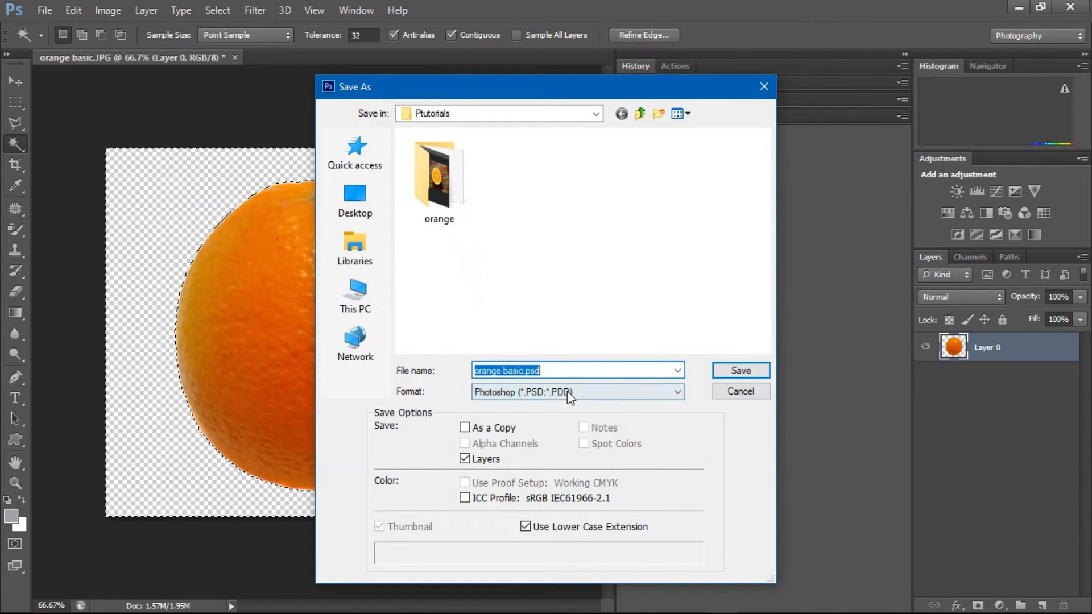
left_click(615, 397)
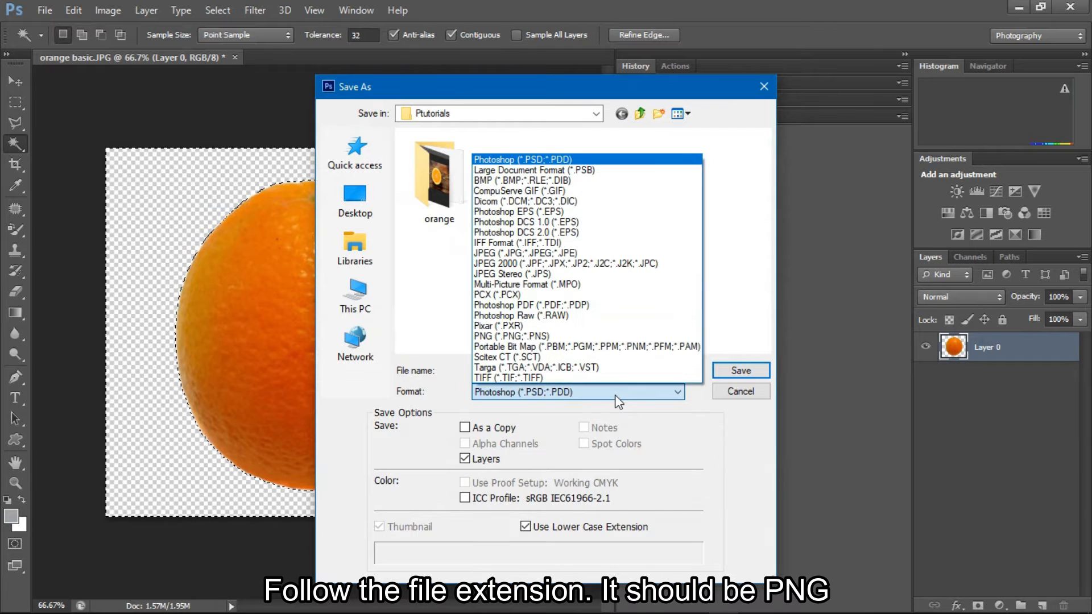
left_click(600, 335)
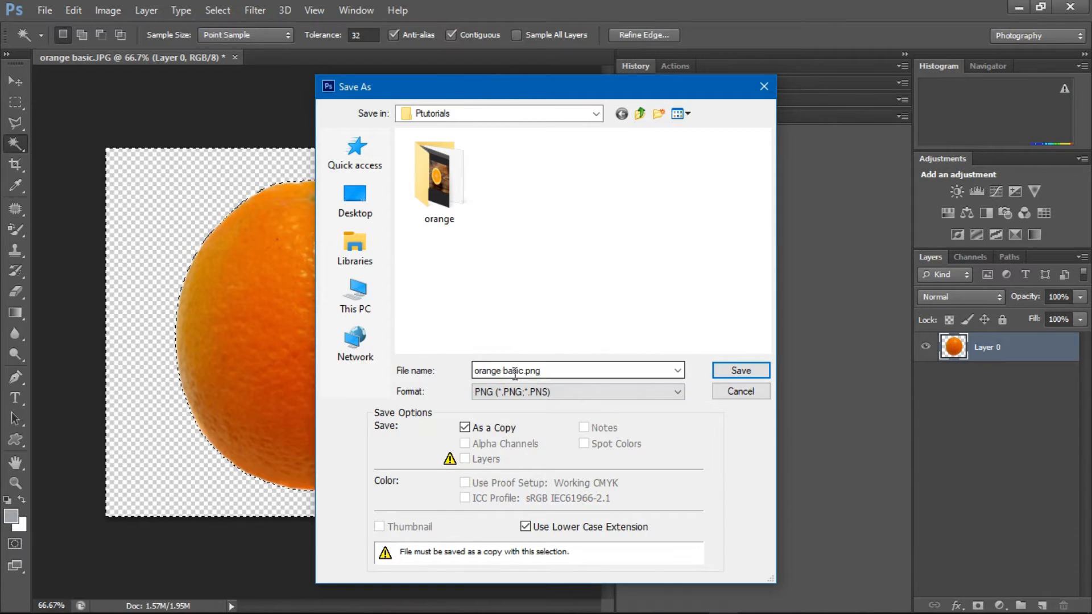
triple_click(487, 229)
left_click(525, 370)
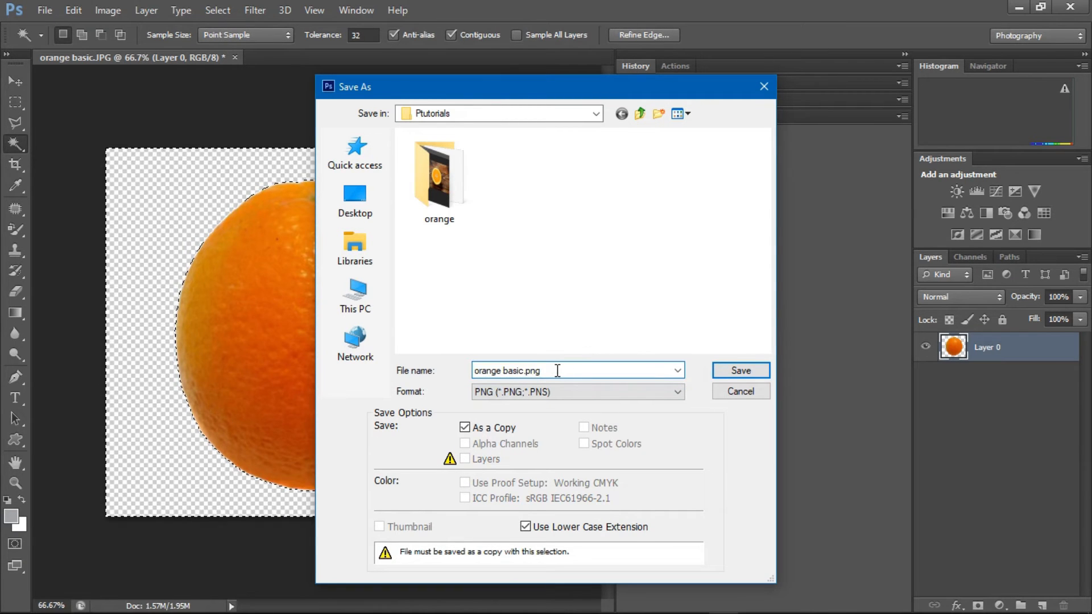
type("1")
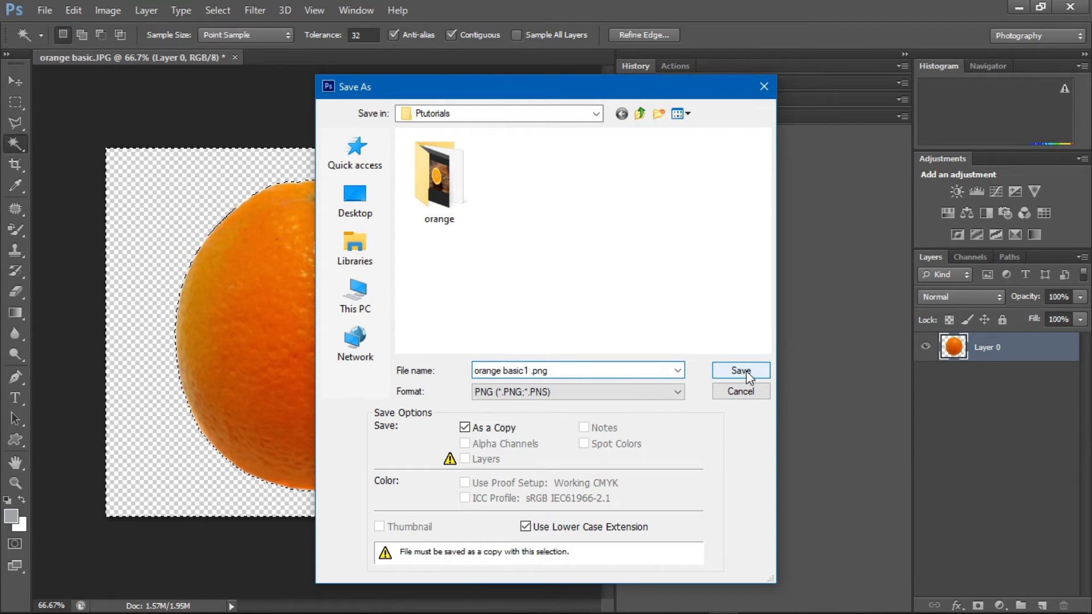
left_click(746, 372)
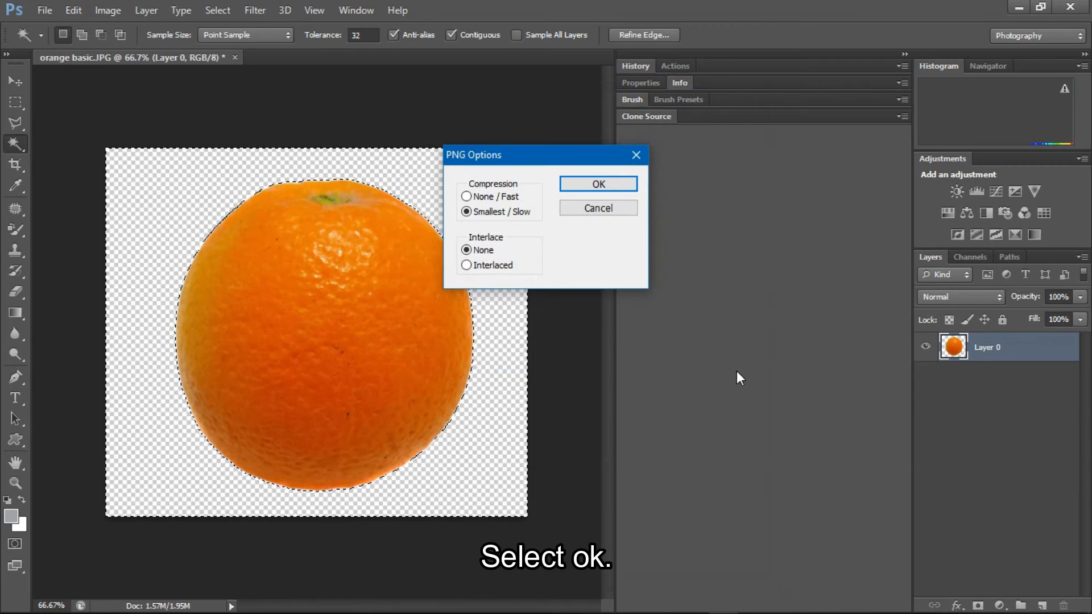
left_click(616, 183)
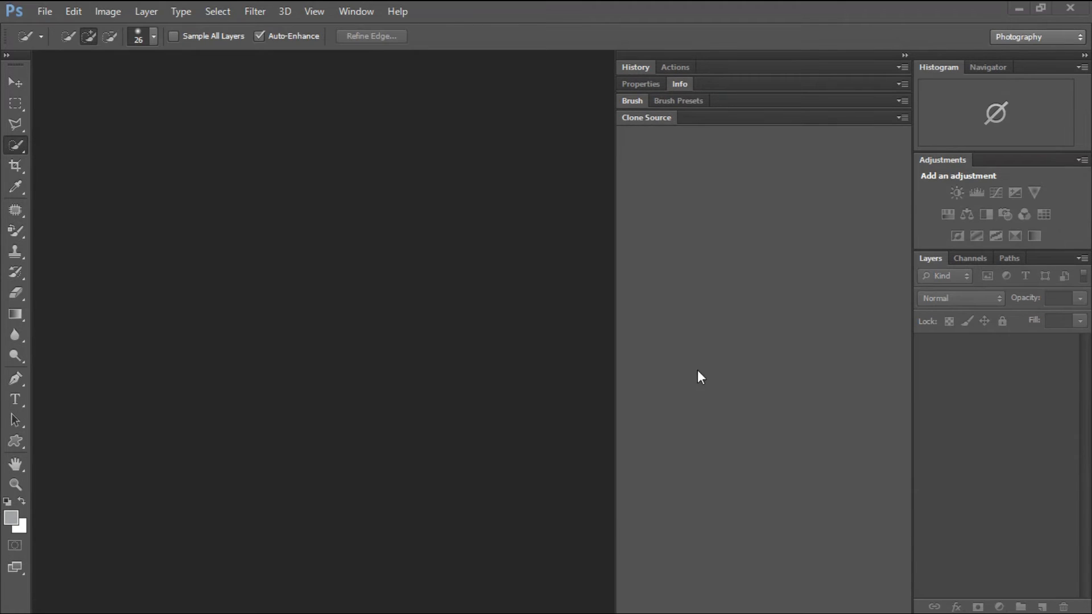
Open orange-2924189_960_720 (1).jpg and convert its locked Background into a regular layer named Layer 0
left_click(45, 13)
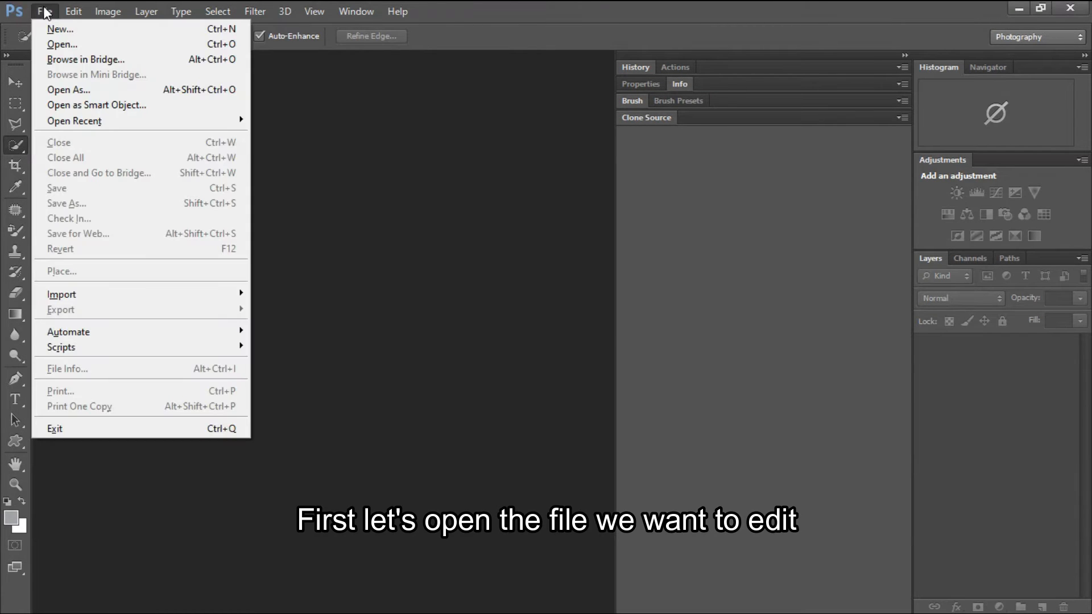
left_click(63, 44)
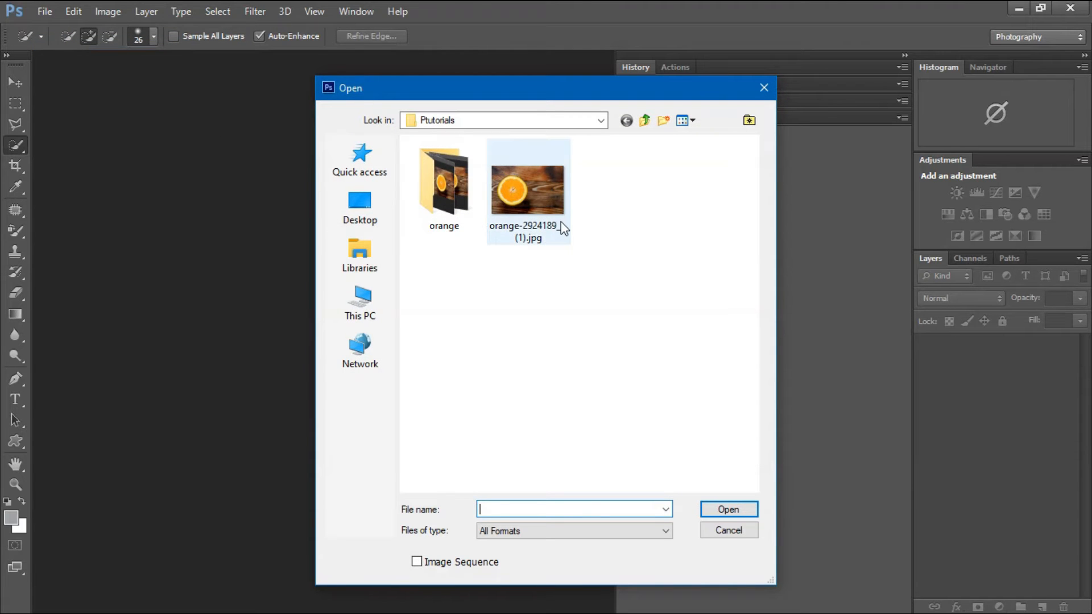
left_click(543, 225)
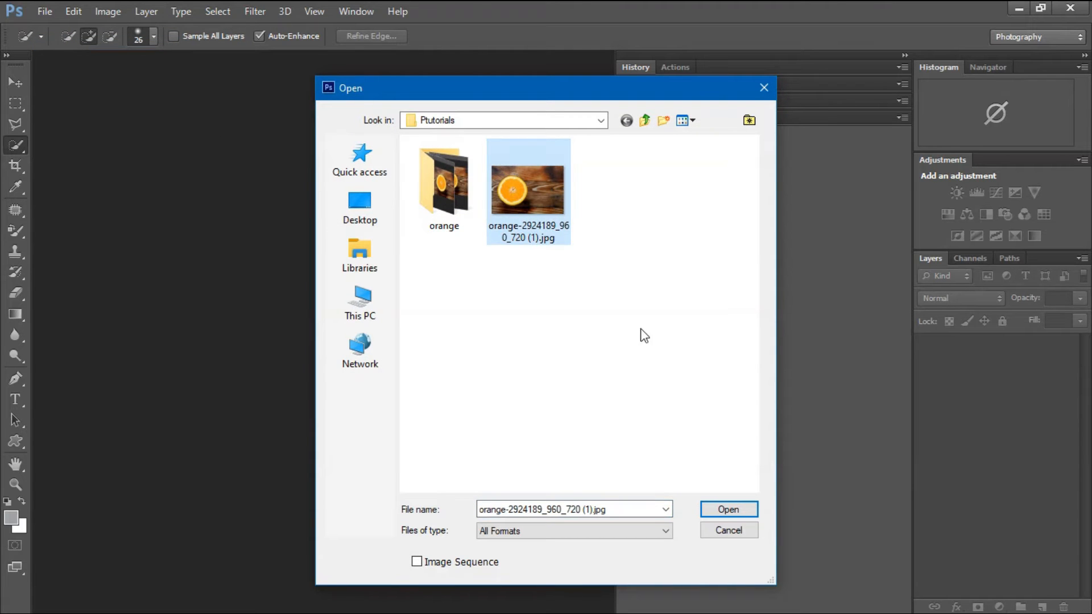
left_click(752, 509)
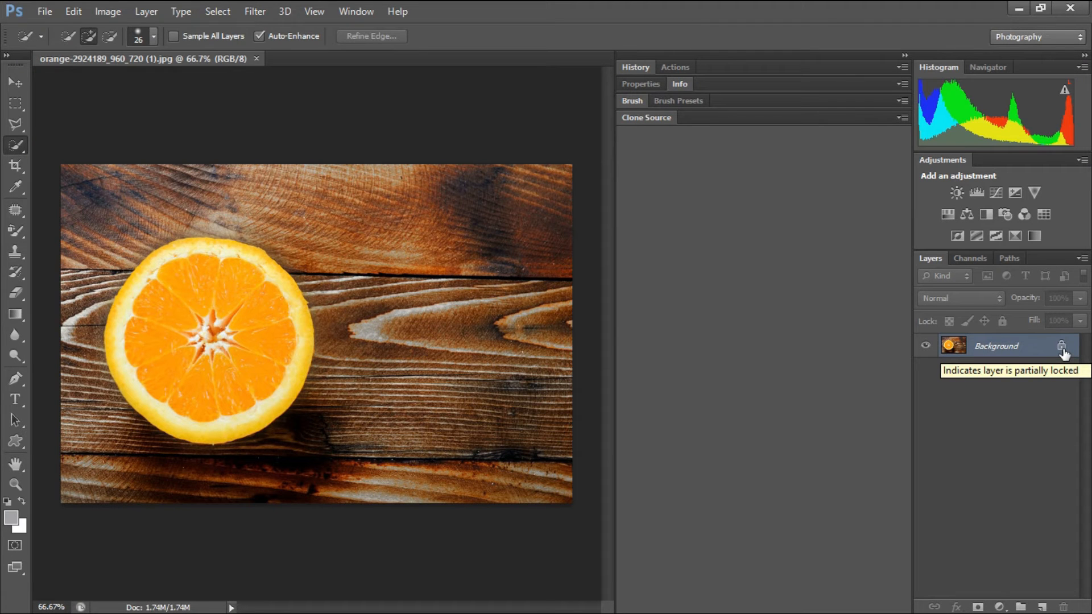
double_click(1063, 354)
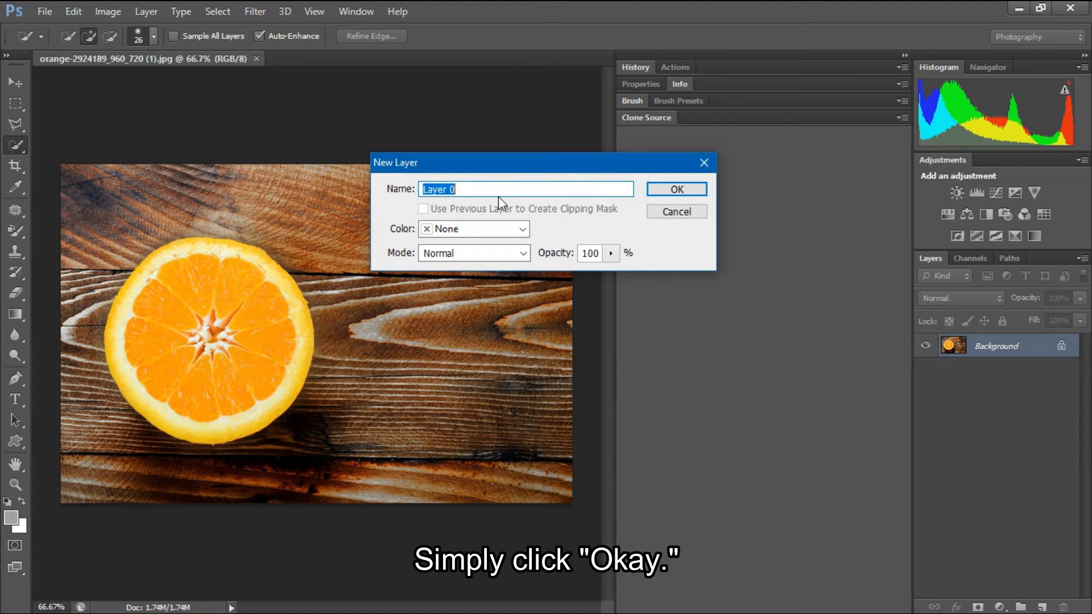
left_click(677, 190)
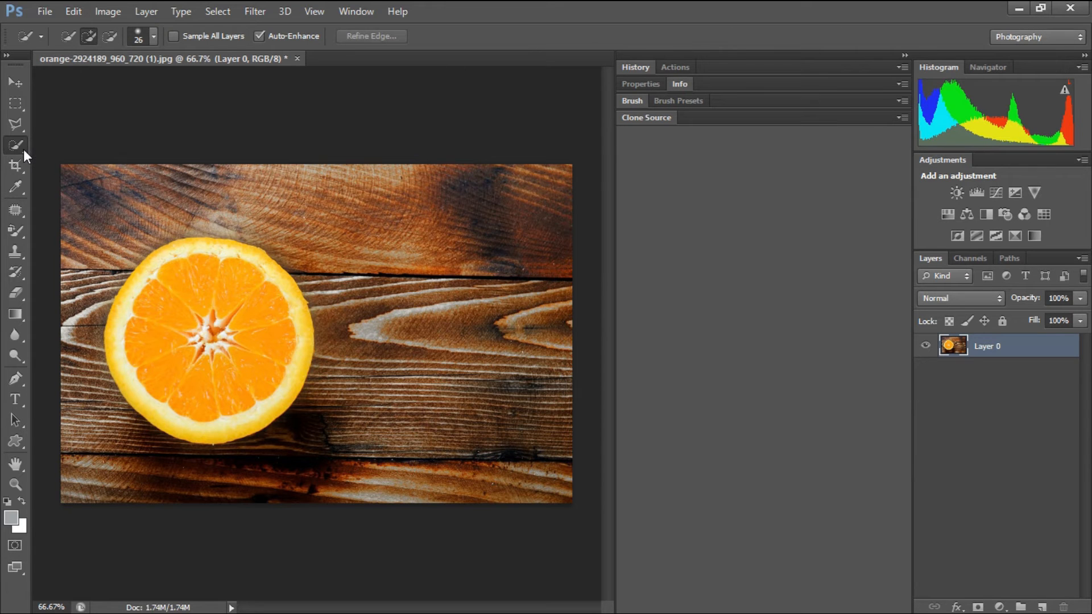
Select the entire orange slice, including its rind, with the Quick Selection tool at a brush size of 32 px
right_click(23, 149)
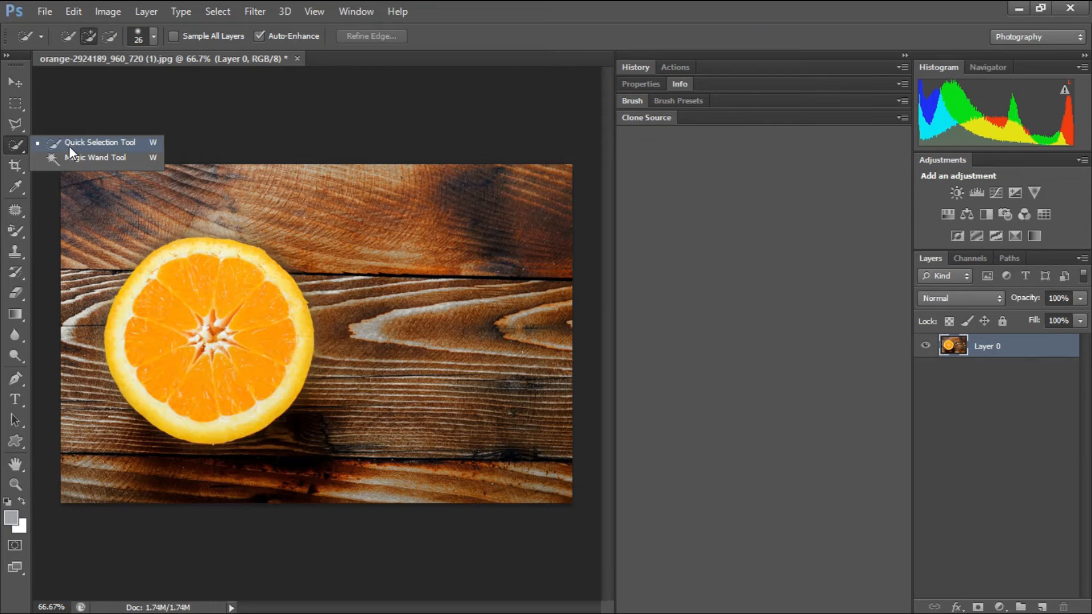
left_click(175, 369)
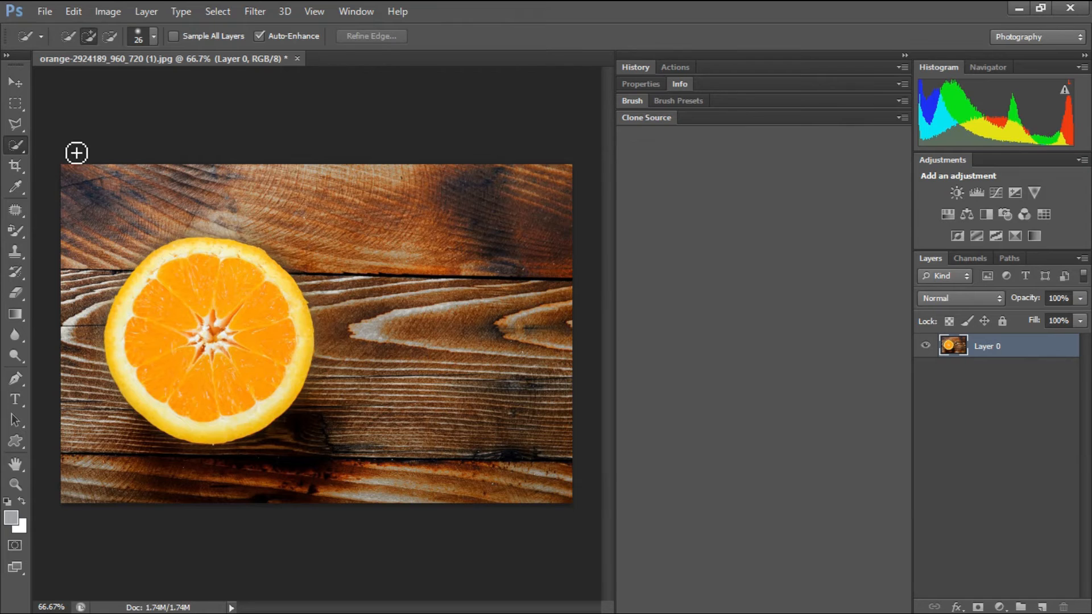
left_click(153, 38)
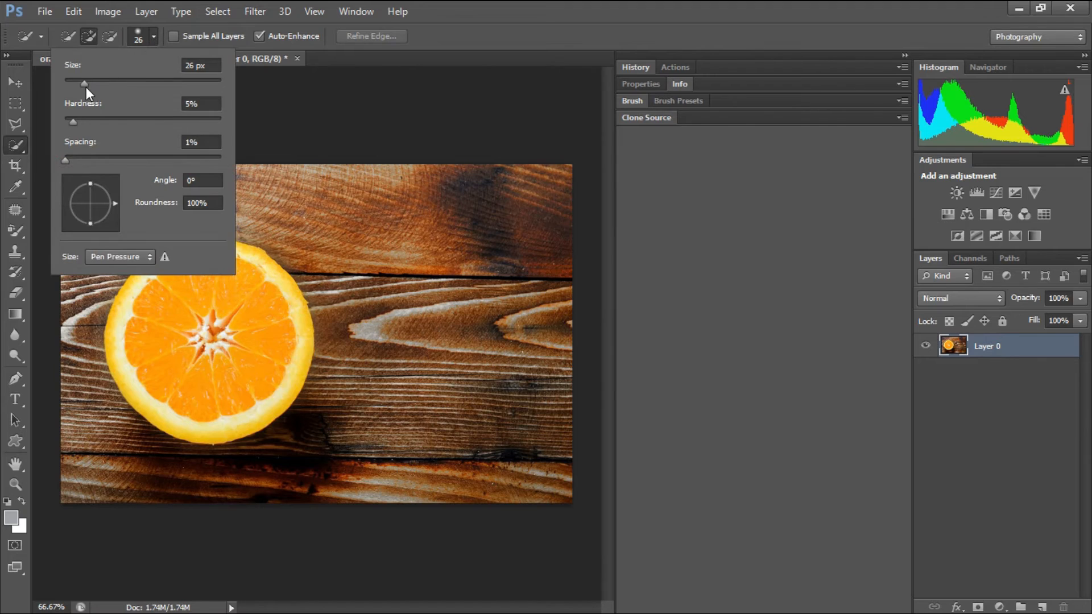
left_click_drag(85, 85, 89, 84)
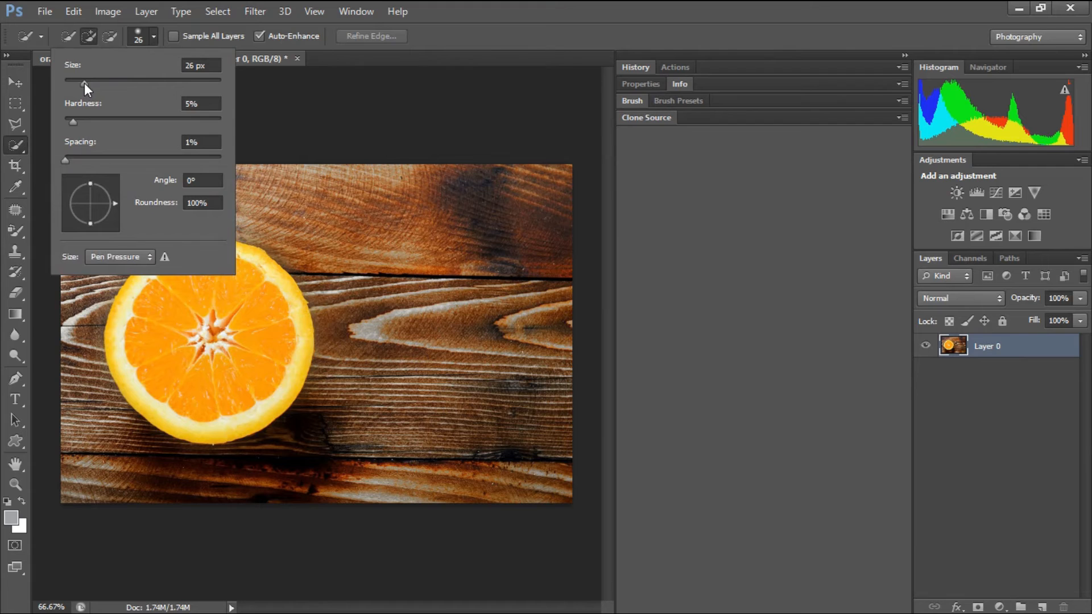
left_click_drag(178, 177, 202, 172)
left_click_drag(94, 86, 93, 80)
left_click(169, 300)
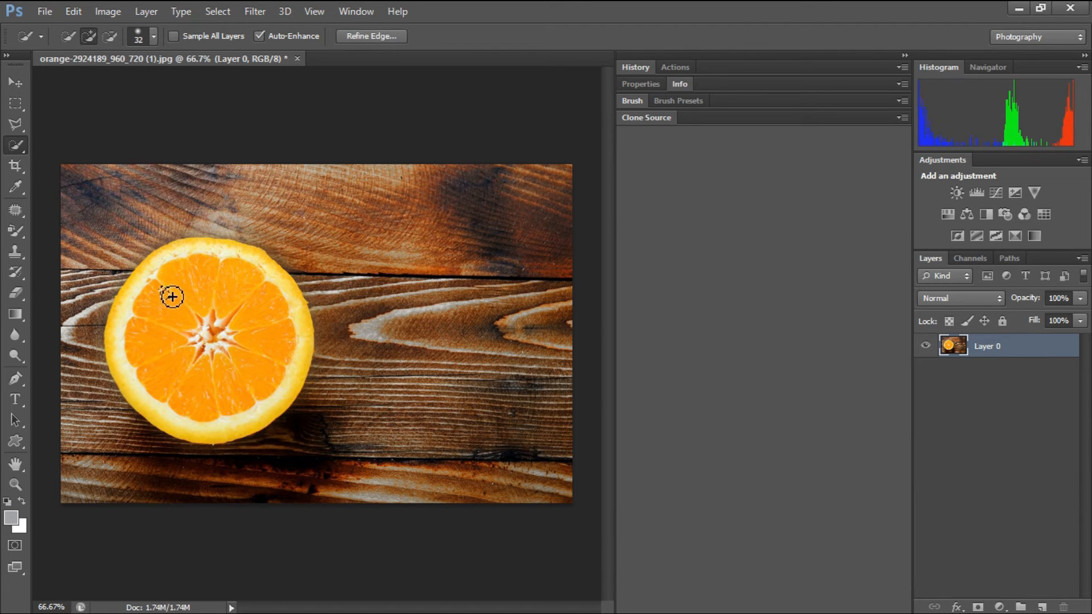
mouse_move(168, 266)
left_mouse_down()
mouse_move(135, 336)
mouse_move(132, 368)
mouse_move(152, 394)
mouse_move(195, 421)
mouse_move(259, 419)
mouse_move(288, 390)
mouse_move(285, 358)
left_mouse_up()
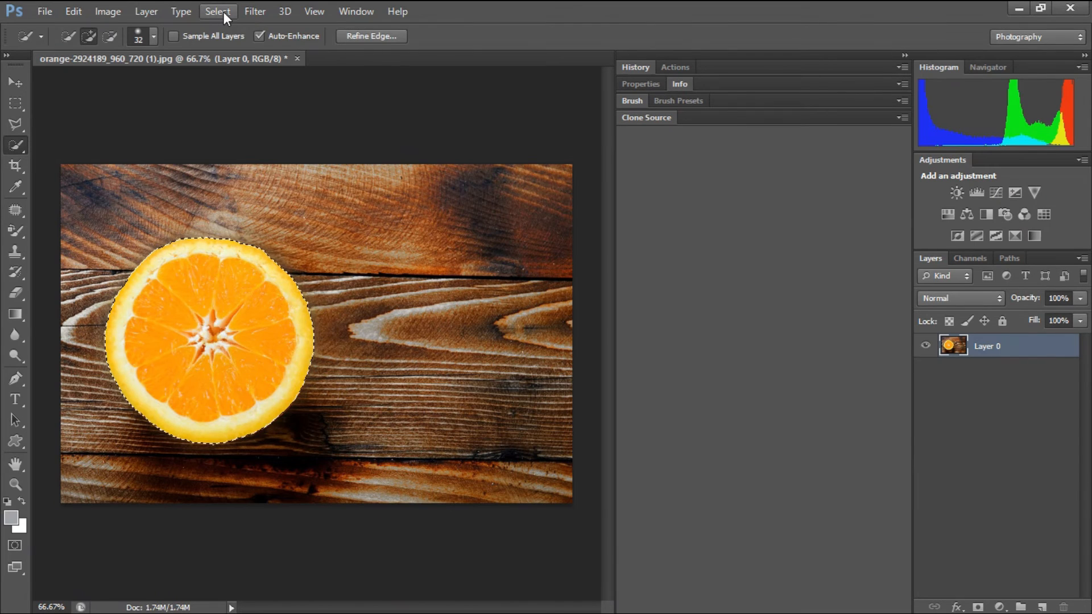
Invert the selection and delete the wooden background around the orange slice
left_click(529, 29)
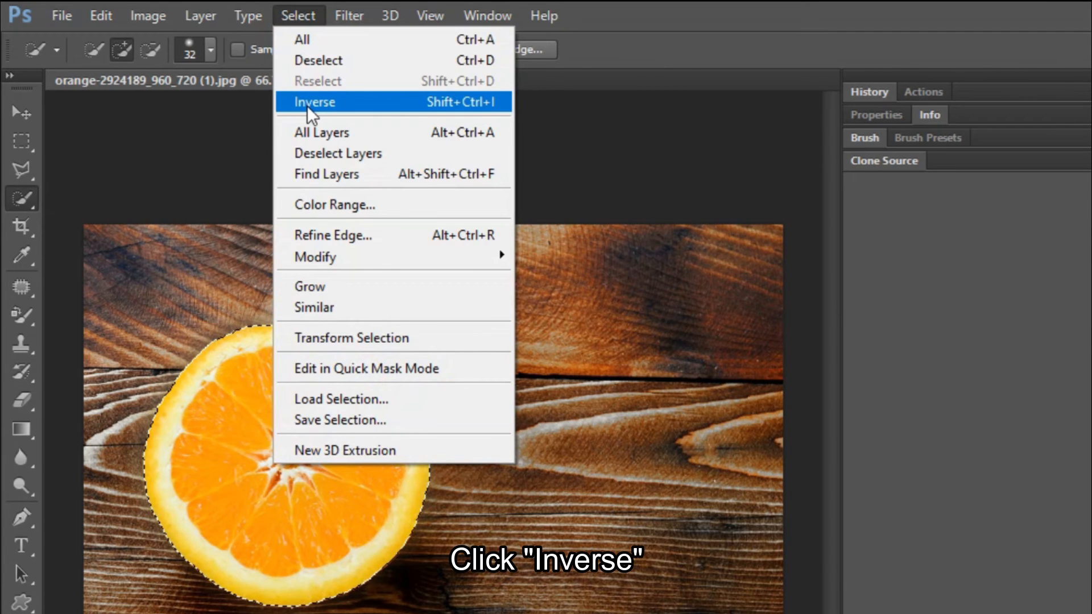
left_click(307, 103)
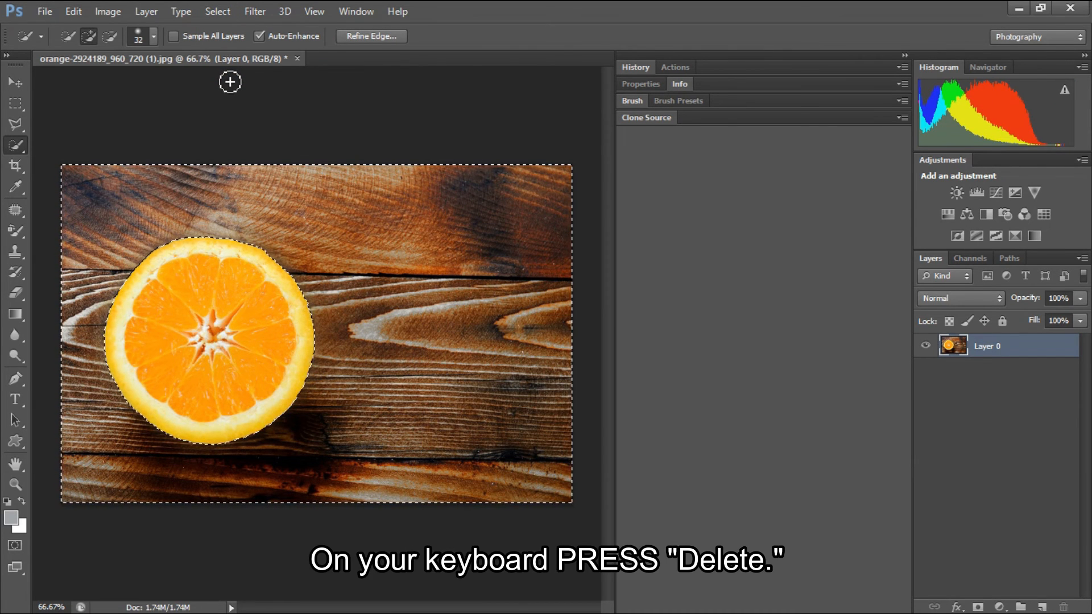
key("Delete")
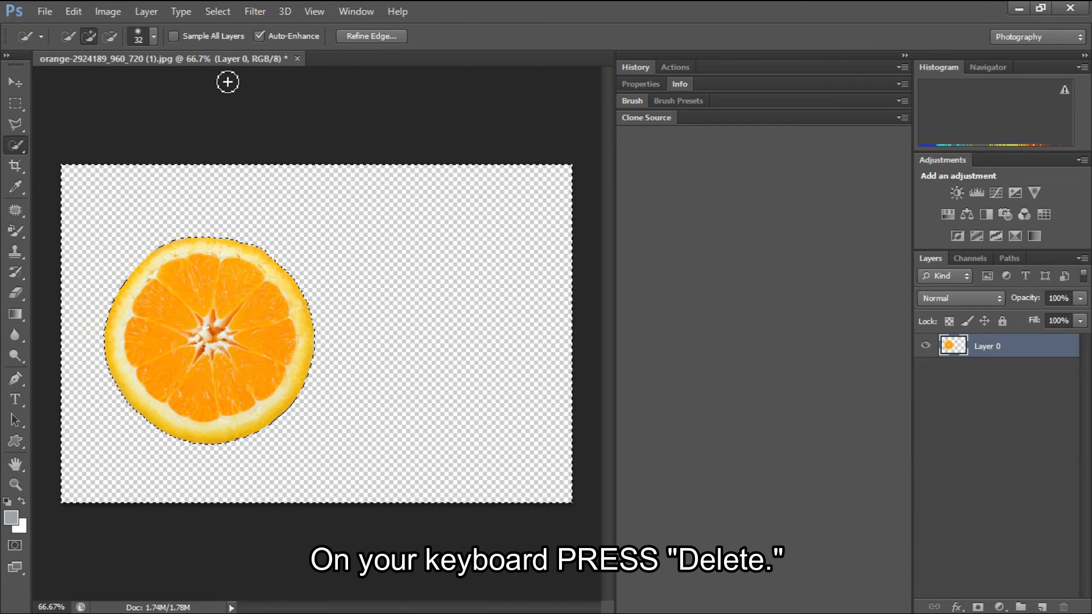
Save a copy of the cut-out orange slice in PNG format as Orange1.png in the Ptutorials folder, accepting the default PNG options
left_click(45, 11)
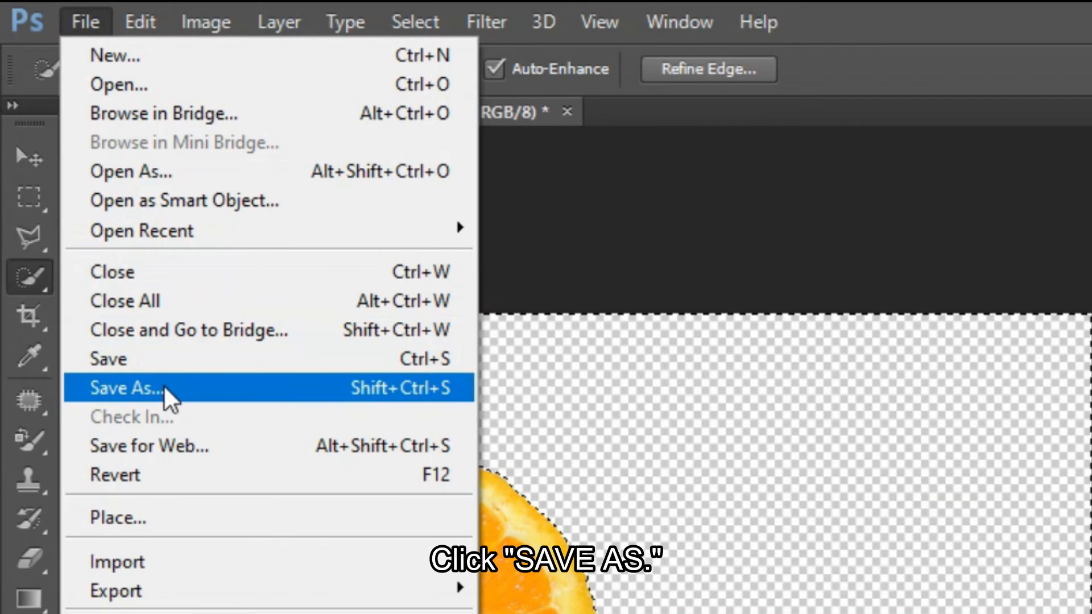
left_click(164, 389)
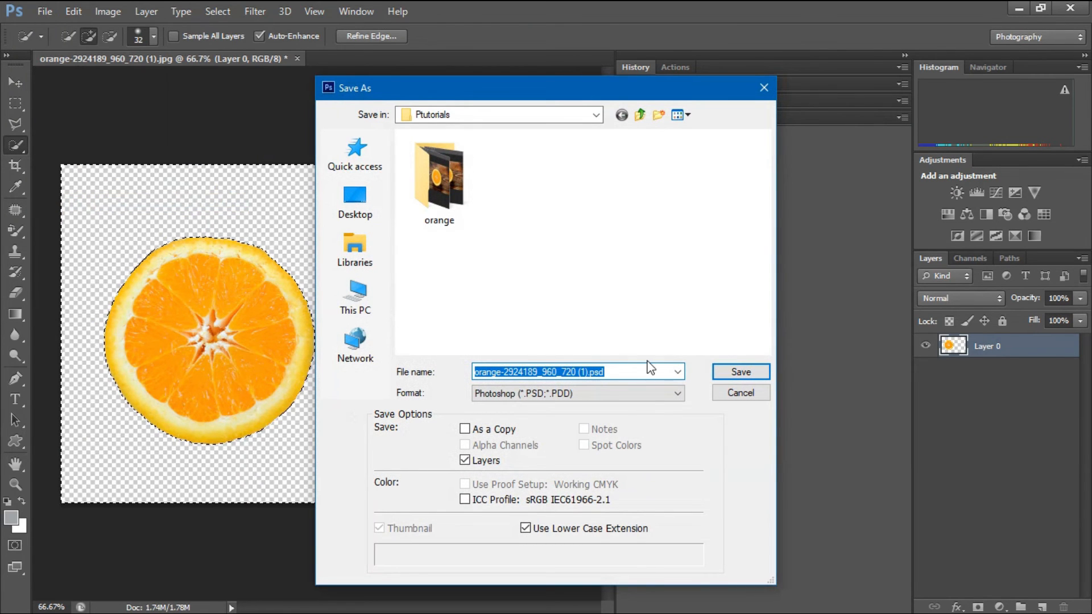
key("BackSpace")
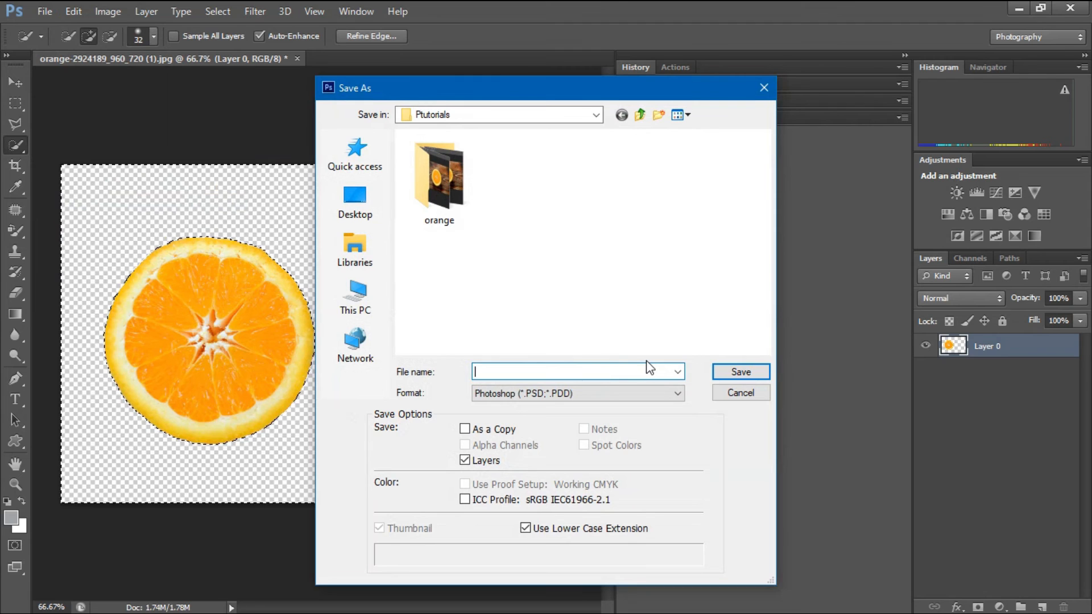
type("Orange1")
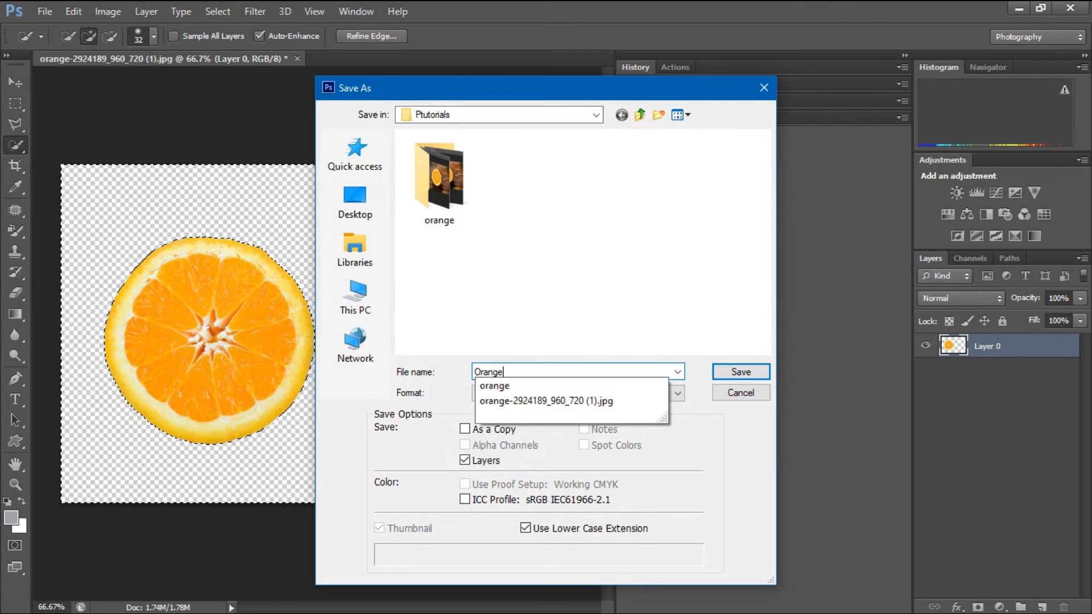
left_click(677, 394)
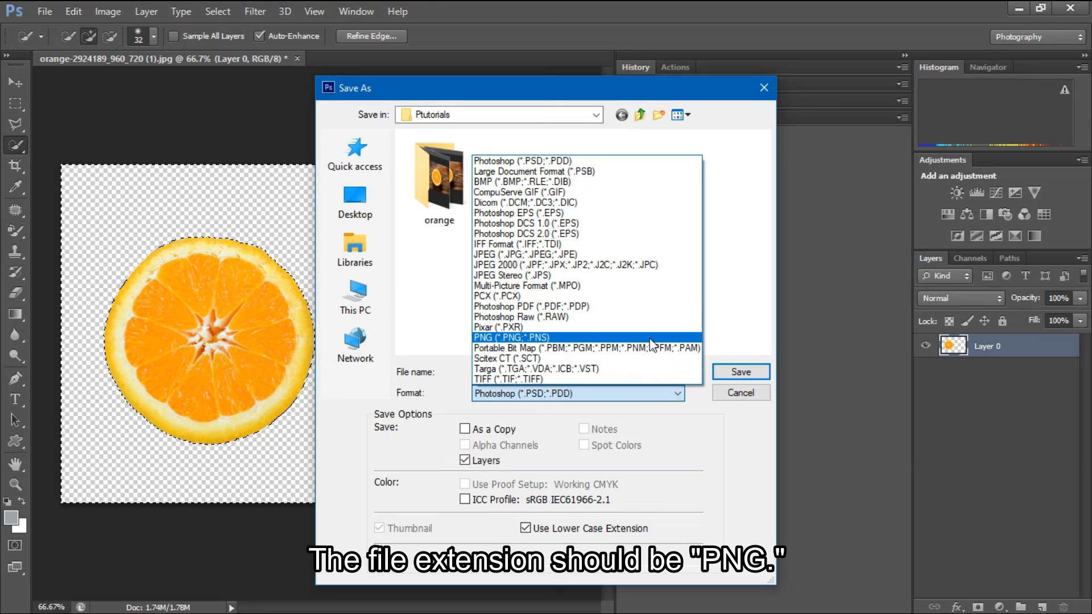
left_click(649, 338)
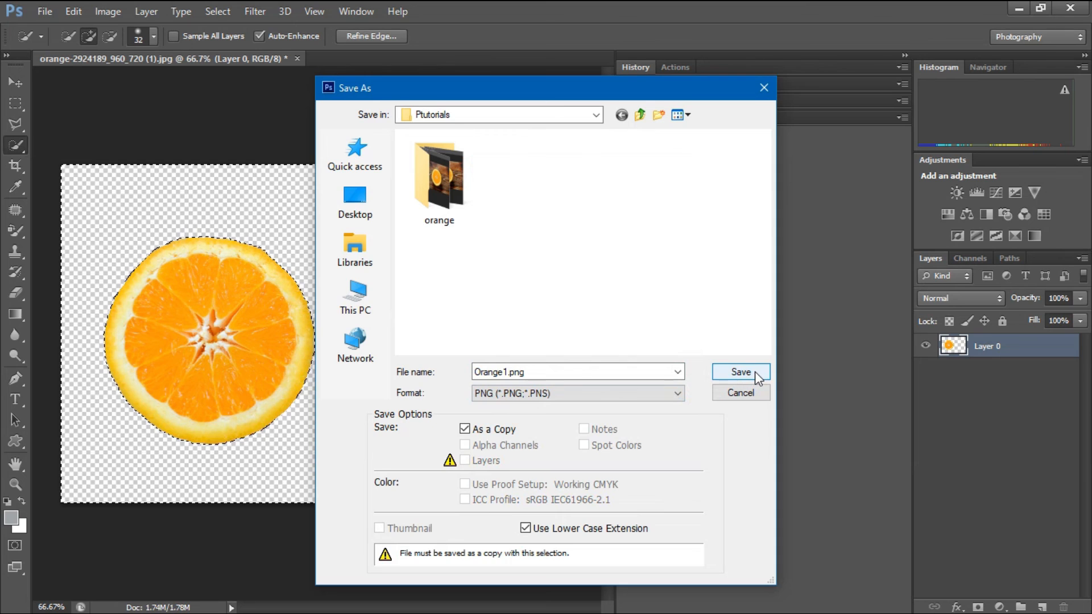
left_click(755, 372)
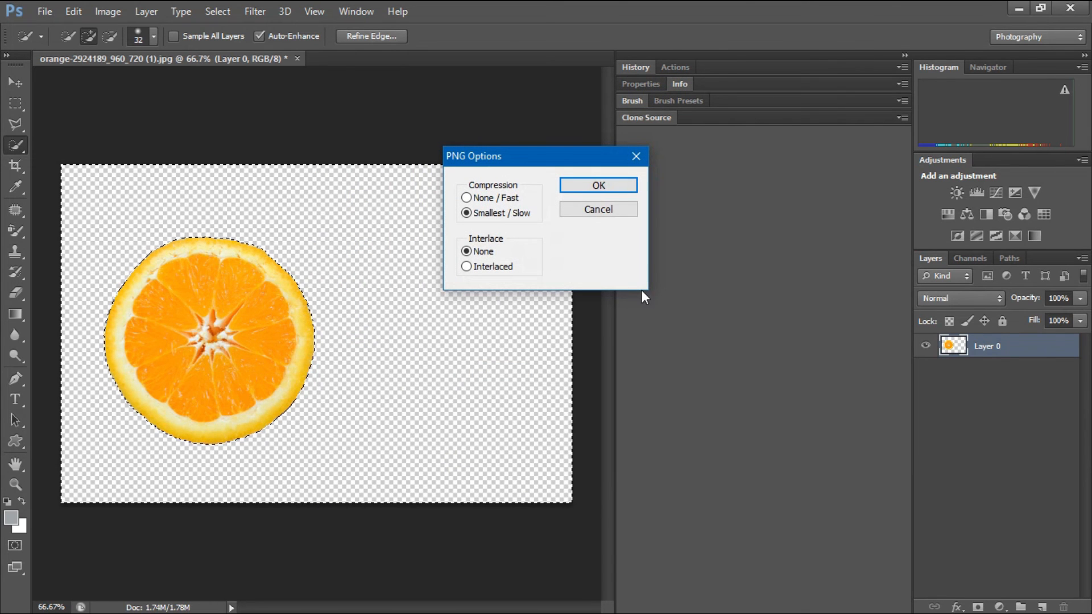
left_click(609, 194)
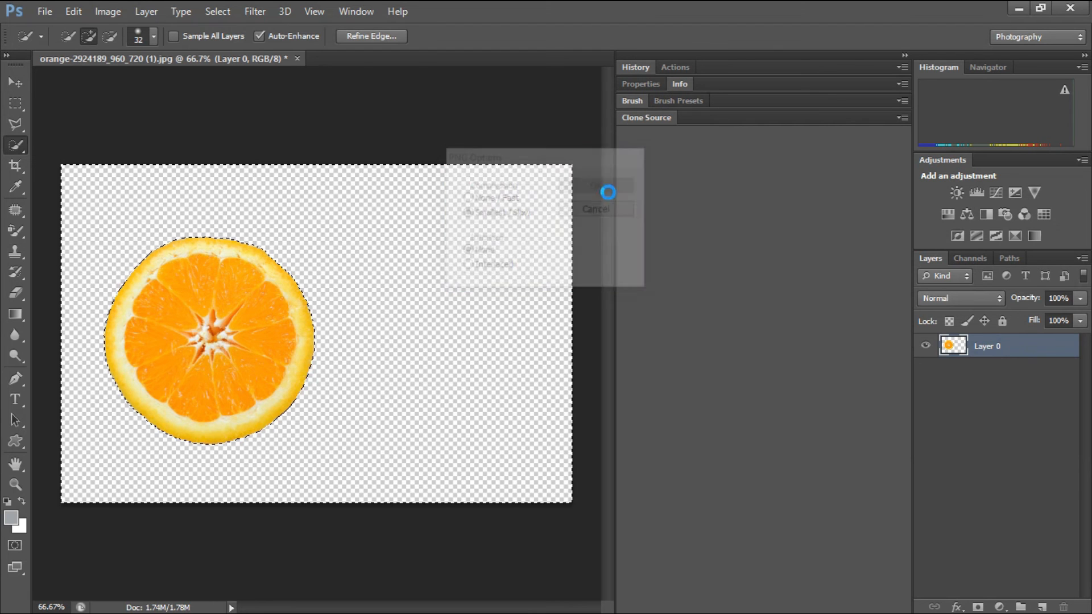